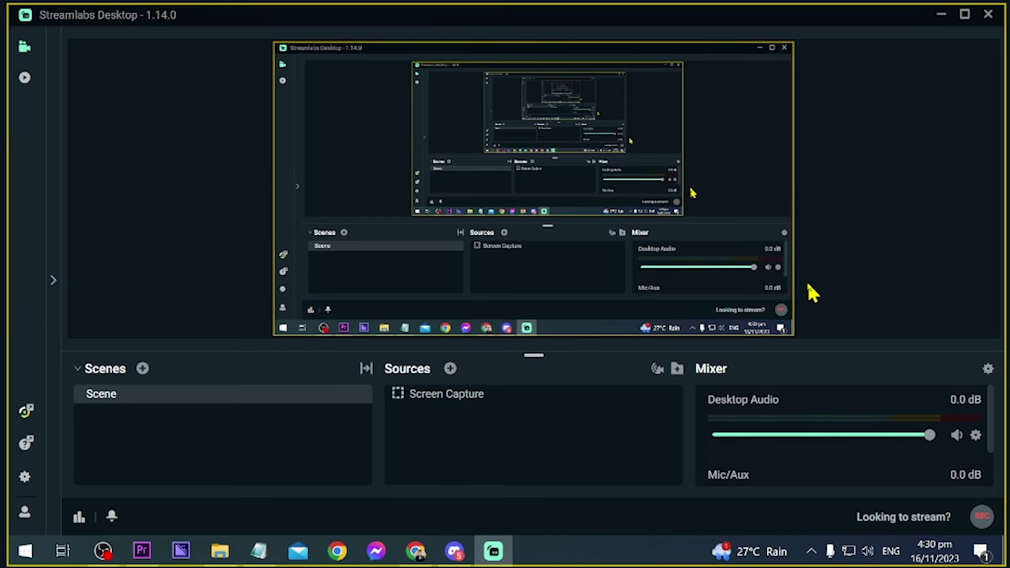
Open Settings and keep Streaming Services as the stream type, with Twitch as the service
click(25, 478)
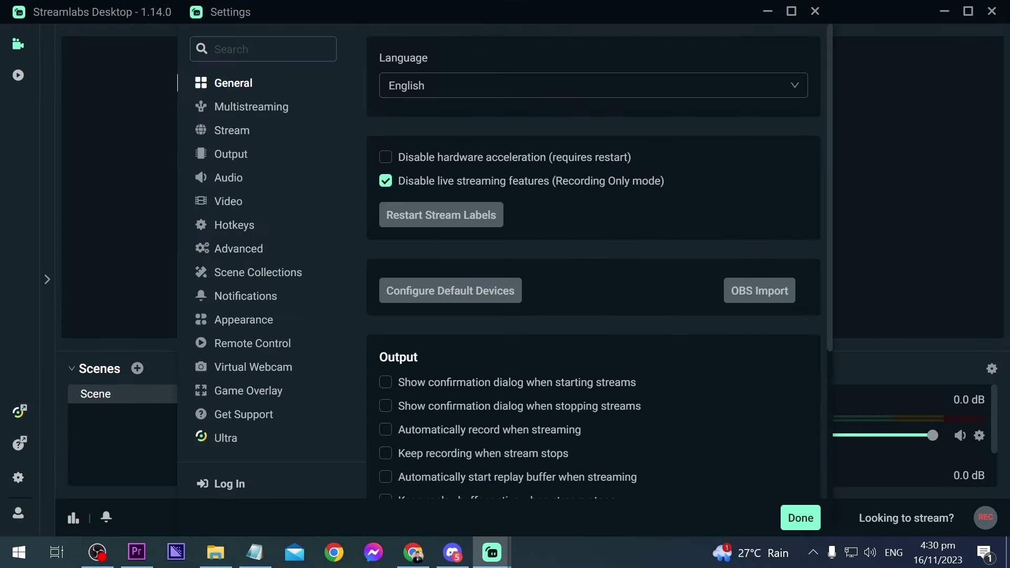
click(200, 130)
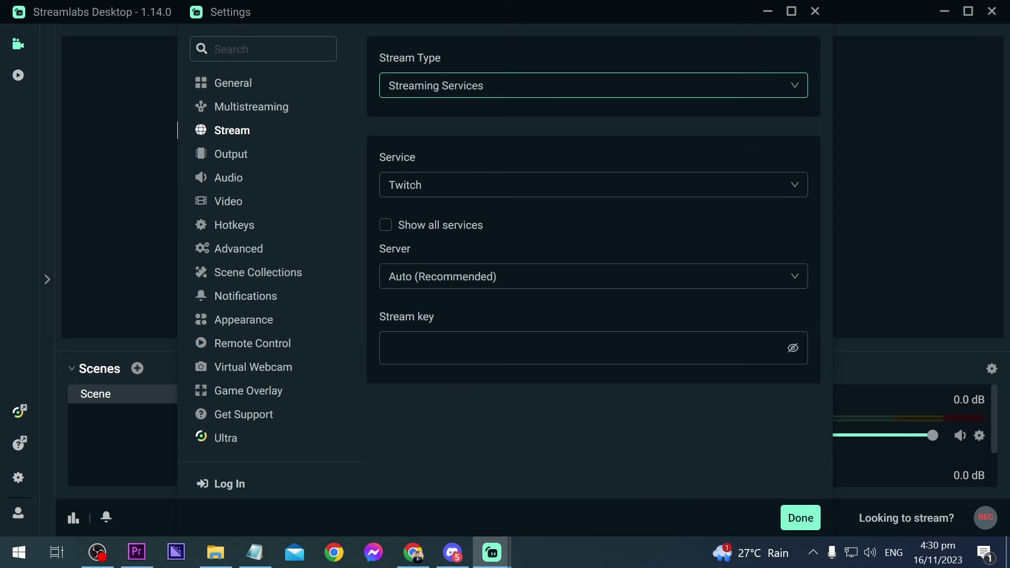
click(437, 87)
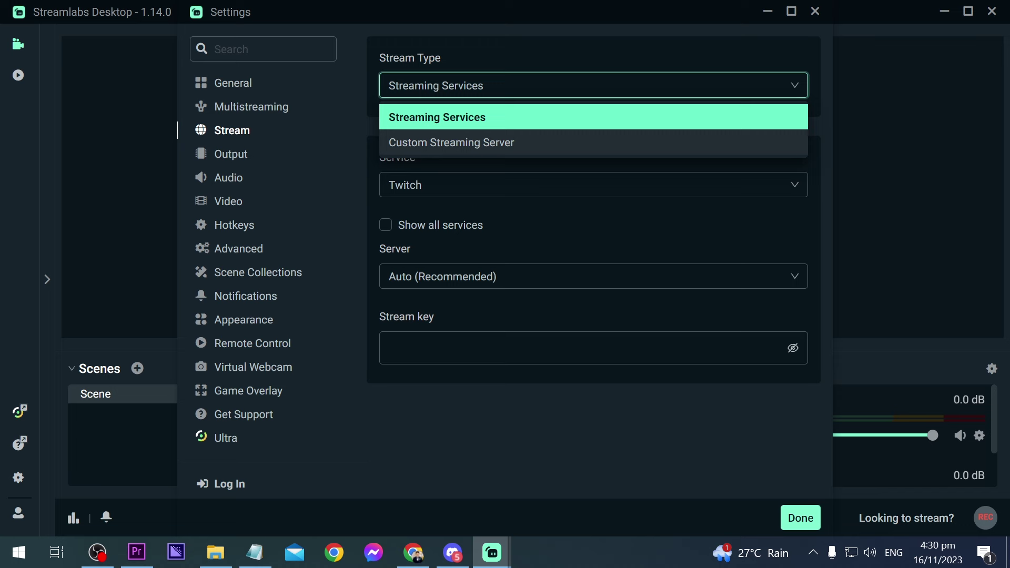
click(437, 118)
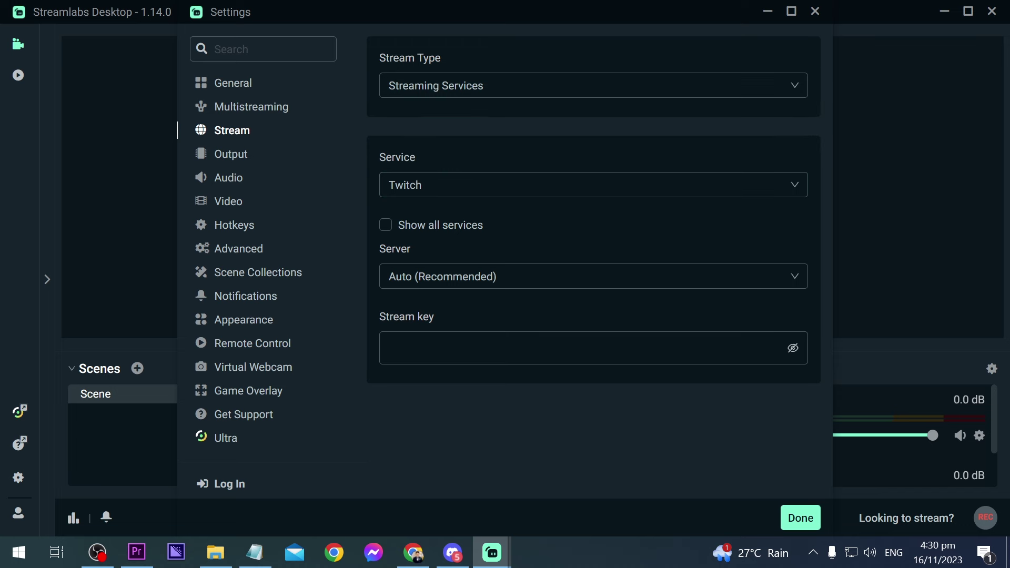
On the Output page, switch Output Mode to Simple and back to Advanced
click(202, 154)
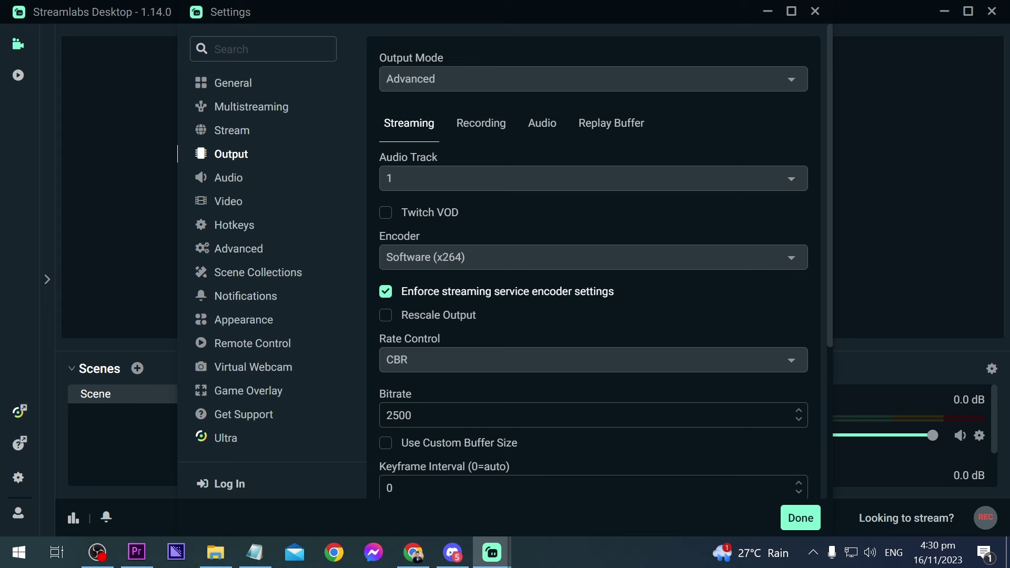
click(405, 79)
click(407, 103)
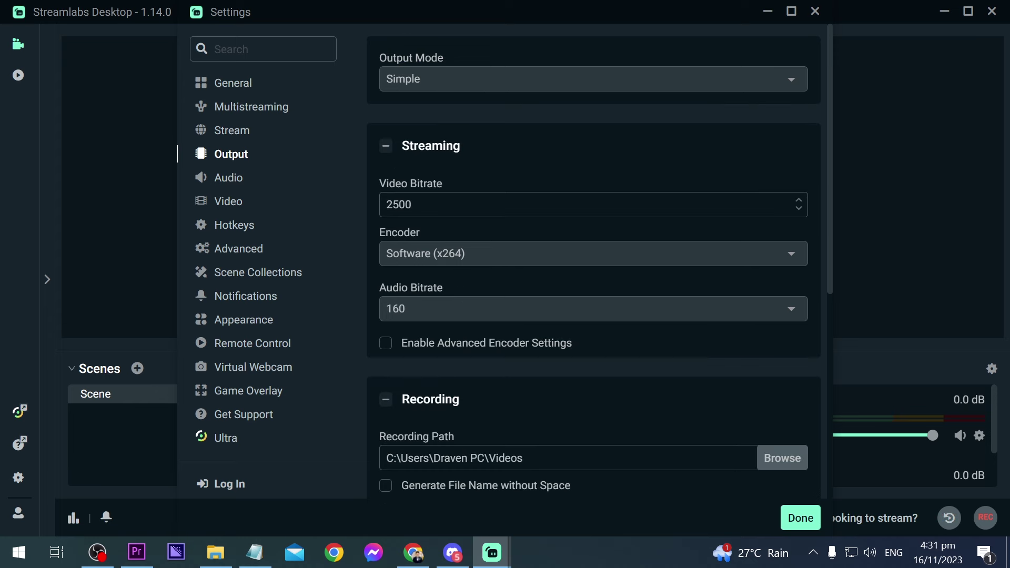
click(406, 79)
click(406, 134)
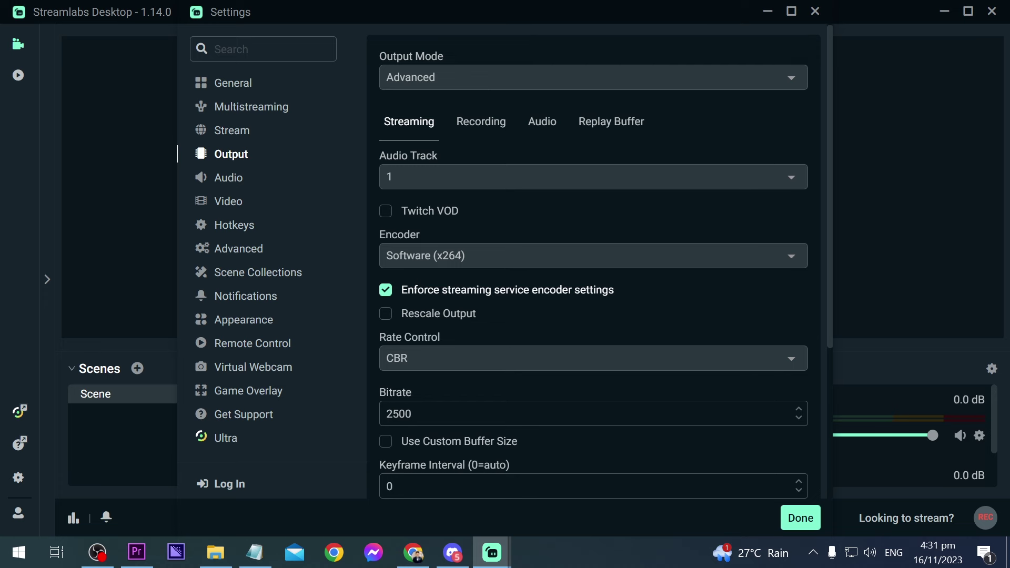
scroll(591, 277, down, 1)
Choose the NVIDIA NVENC H.264 (new) encoder and keep CBR rate control
click(400, 179)
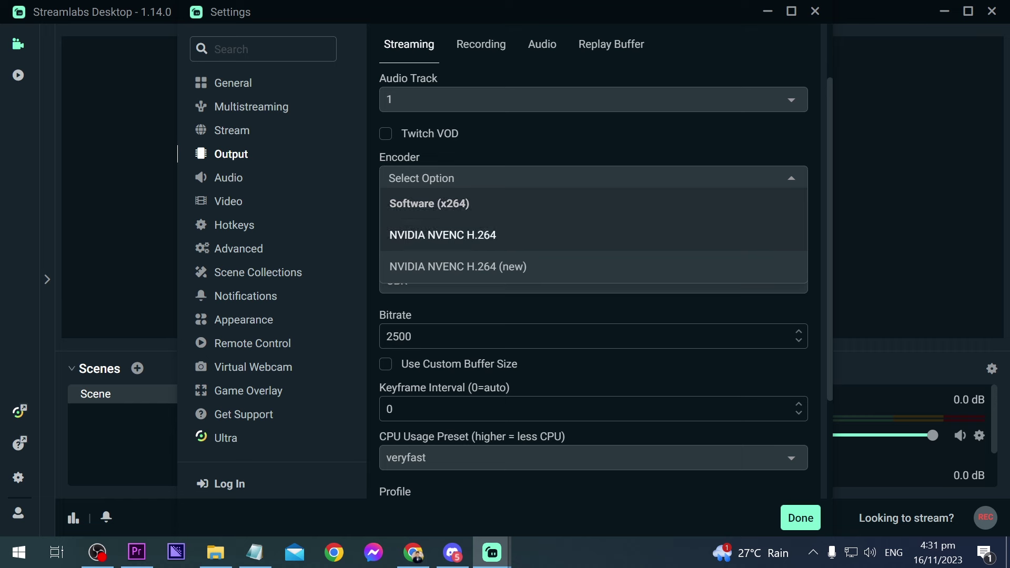
scroll(592, 276, down, 1)
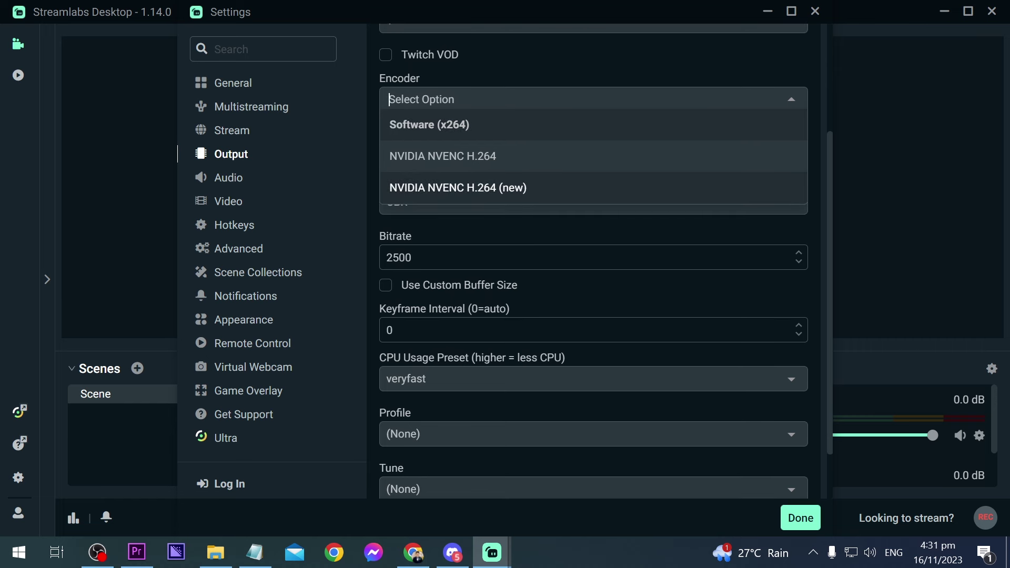
click(458, 188)
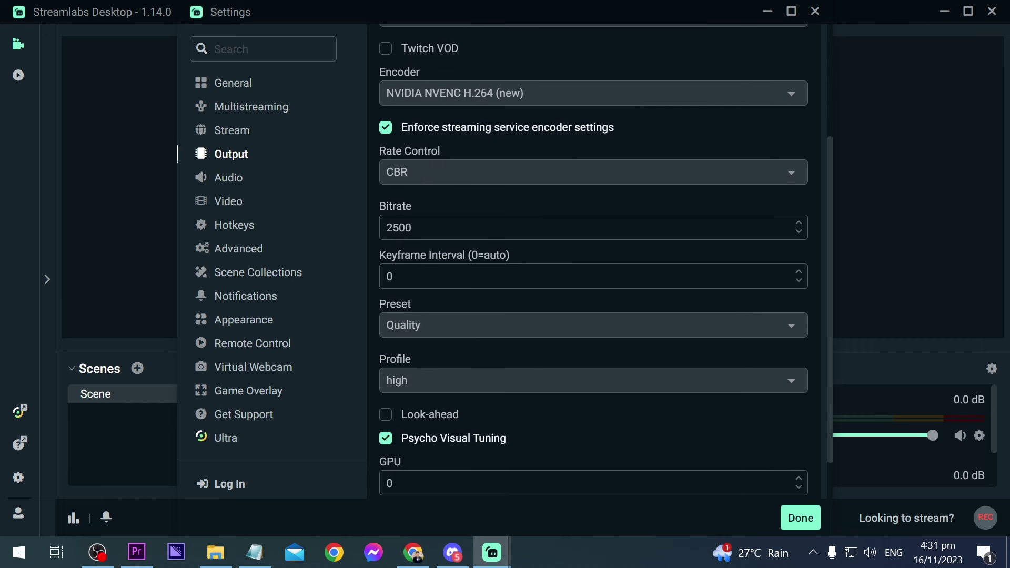
scroll(592, 261, up, 1)
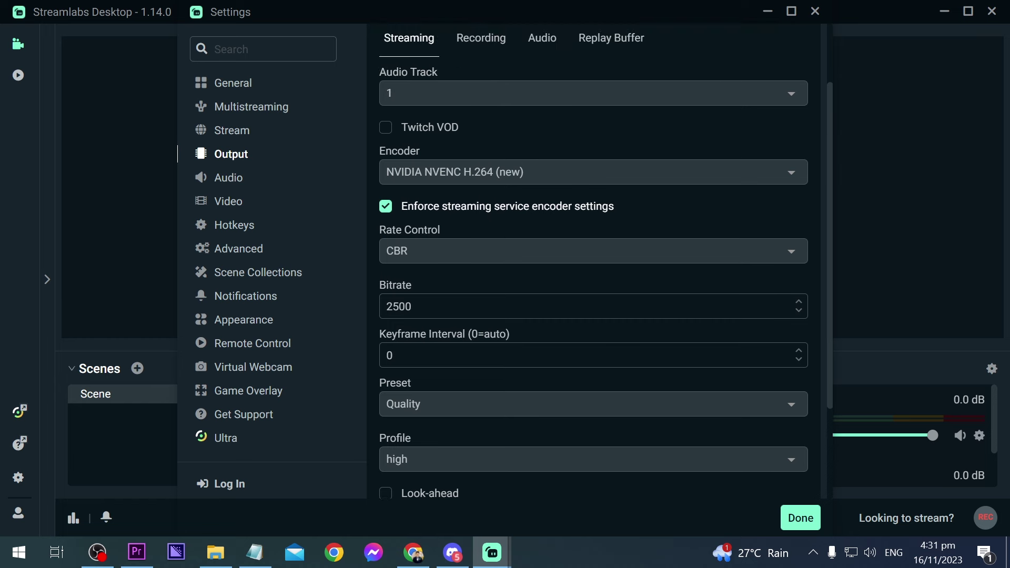
click(399, 250)
click(399, 275)
scroll(592, 276, down, 1)
Change the streaming bitrate from 2500 to 6000 and keep the Quality encoder preset
double_click(399, 227)
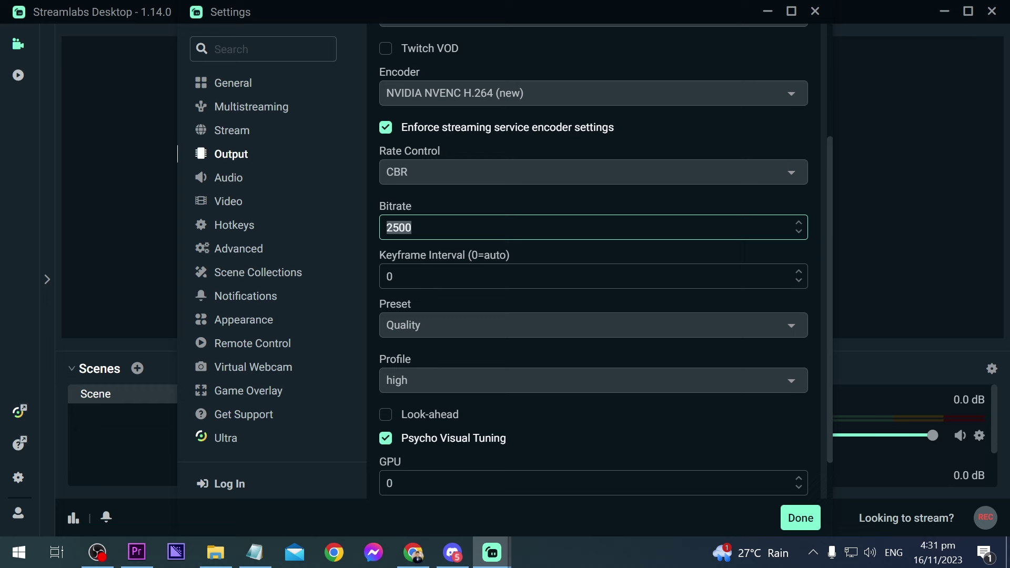
text(6000)
key(Return)
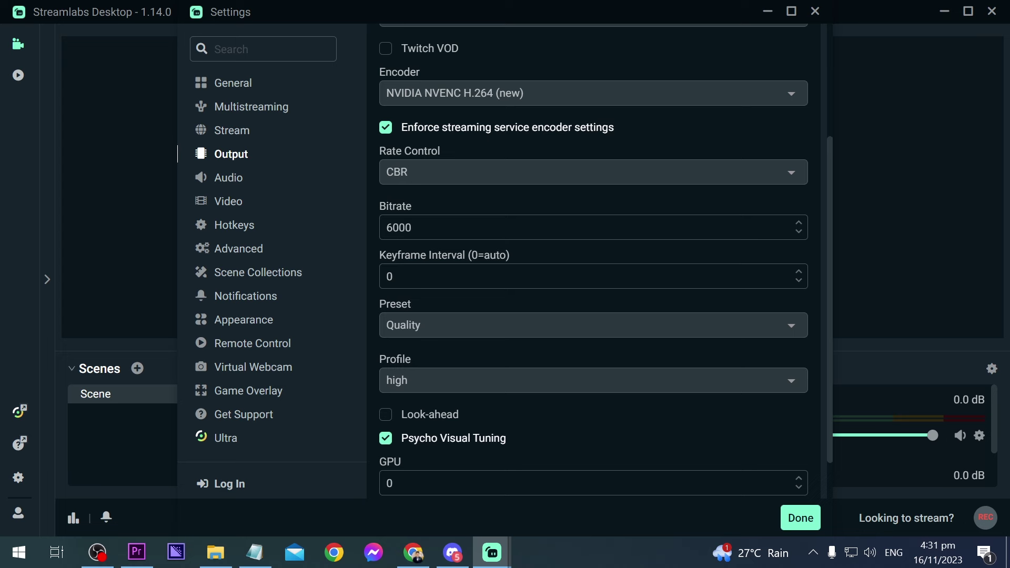
scroll(402, 270, down, 1)
click(402, 271)
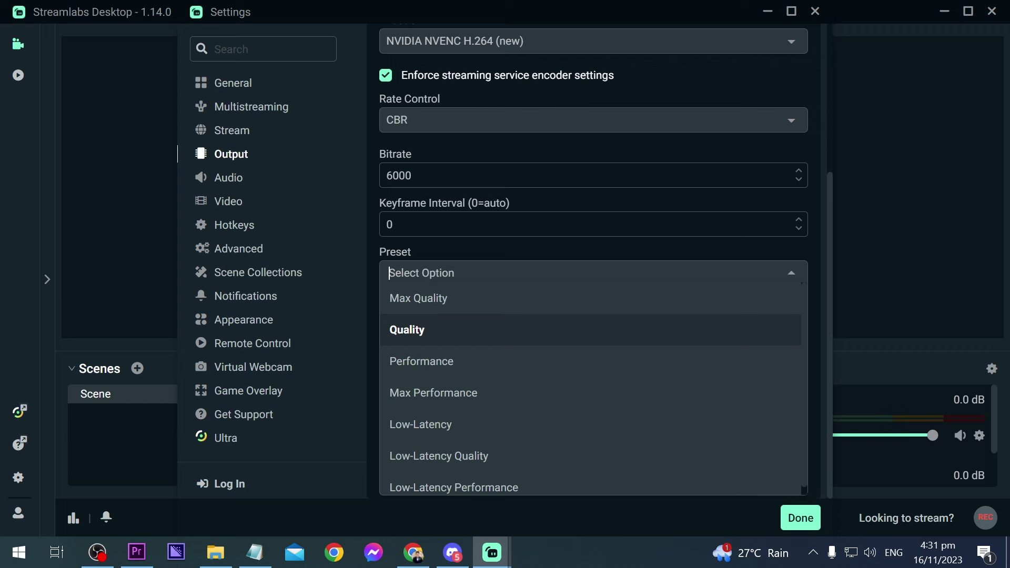
key(Return)
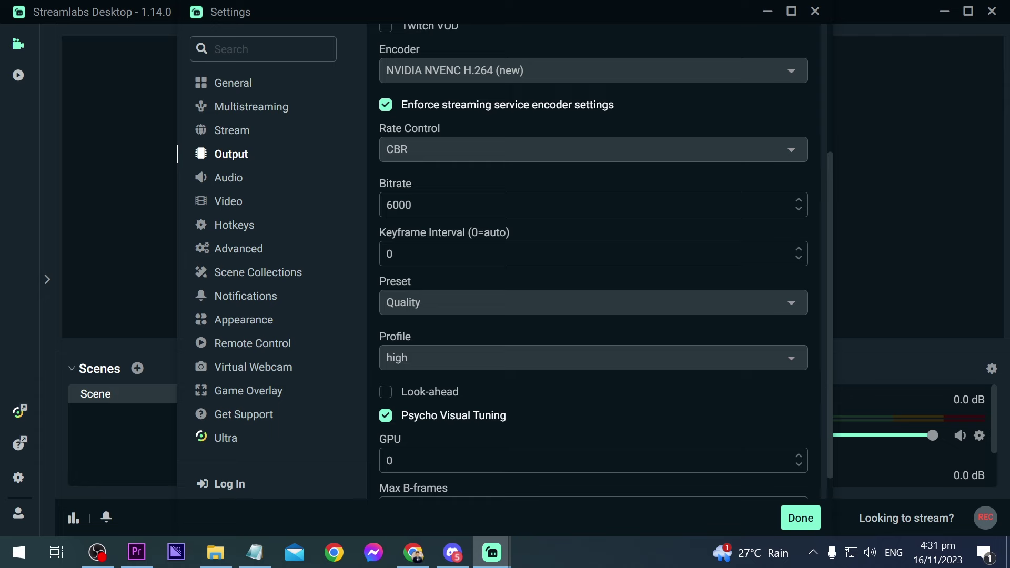
scroll(593, 261, up, 3)
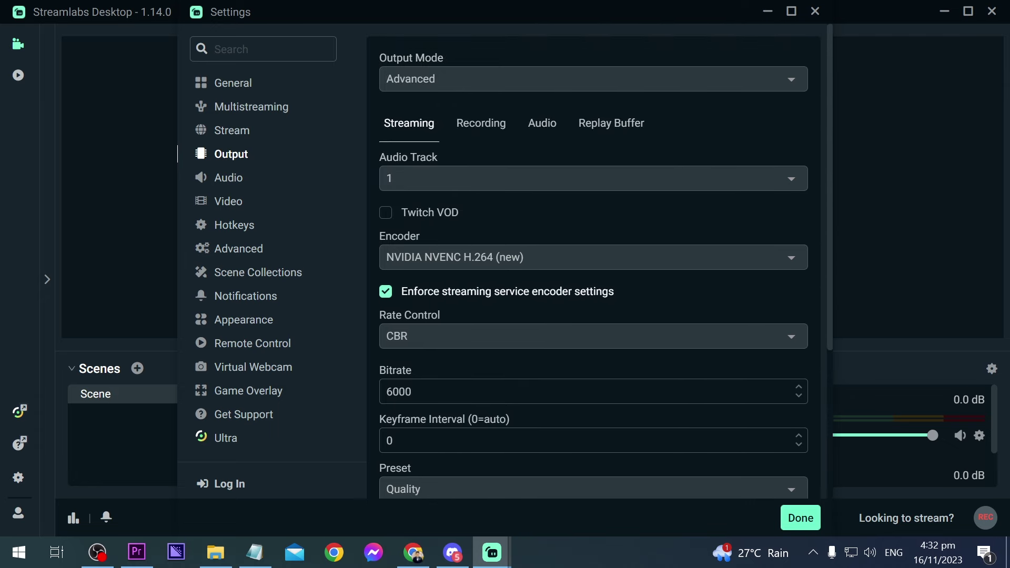
Keep Stereo audio channels, then go to the Video settings page
click(227, 178)
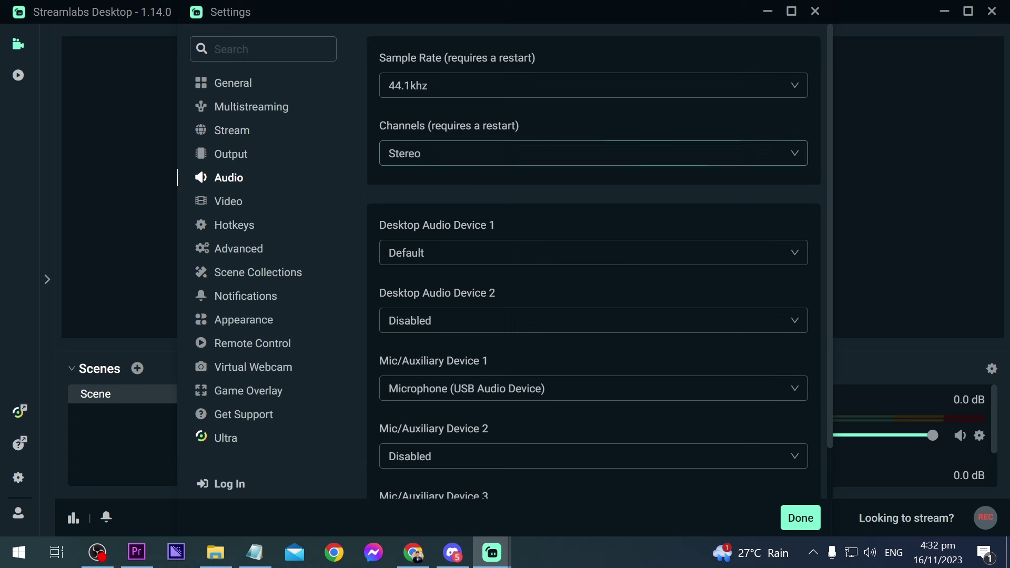
click(592, 153)
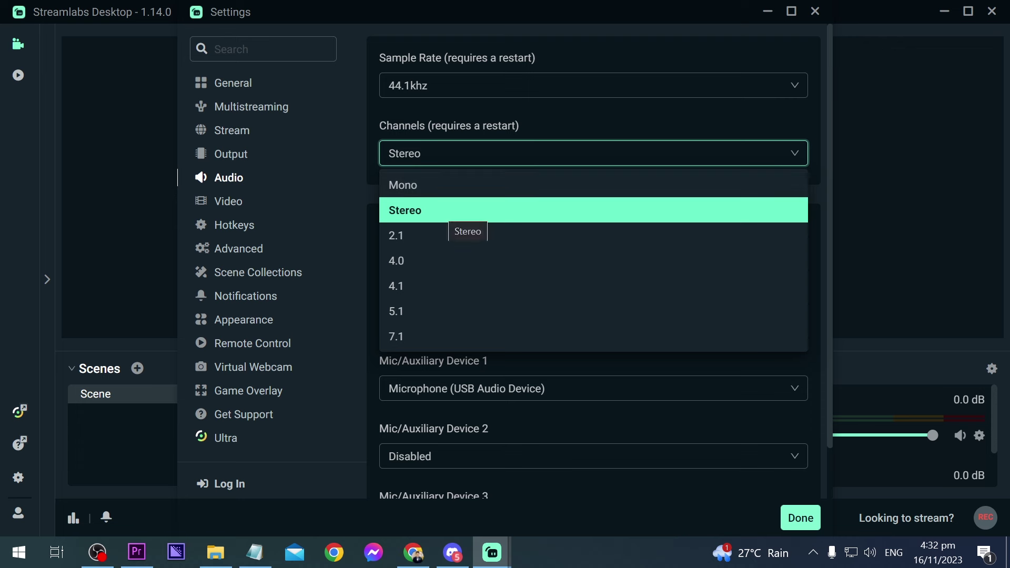
key(Escape)
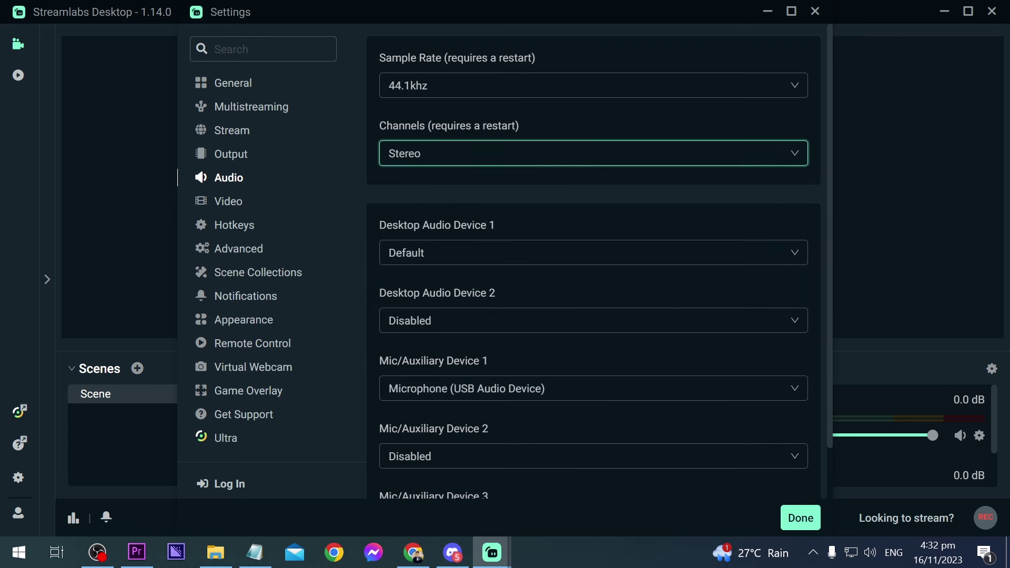
click(199, 200)
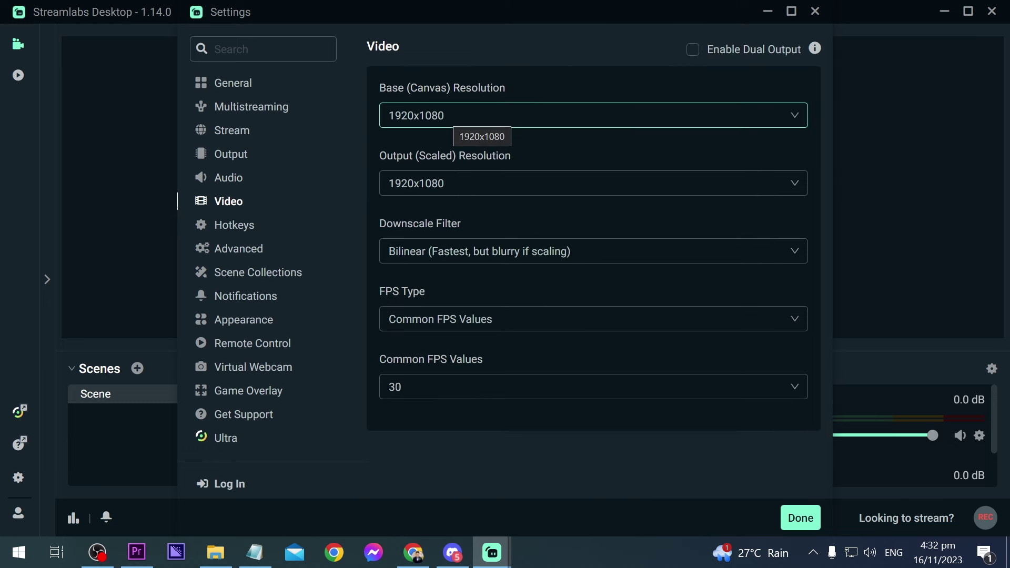
Keep the 1920x1080 base resolution and change Common FPS Values from 30 to 60
click(428, 88)
click(458, 115)
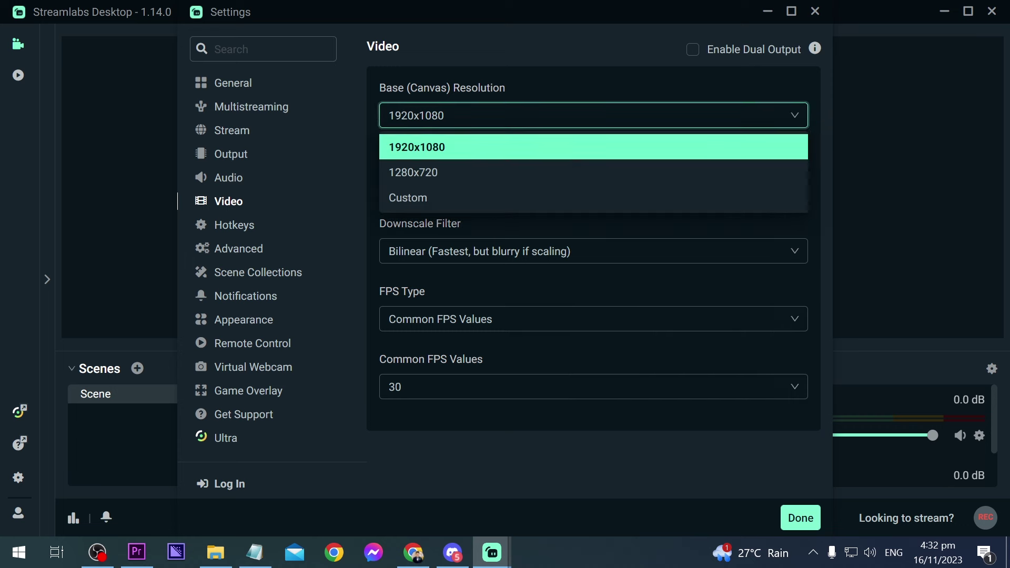
click(458, 146)
click(398, 156)
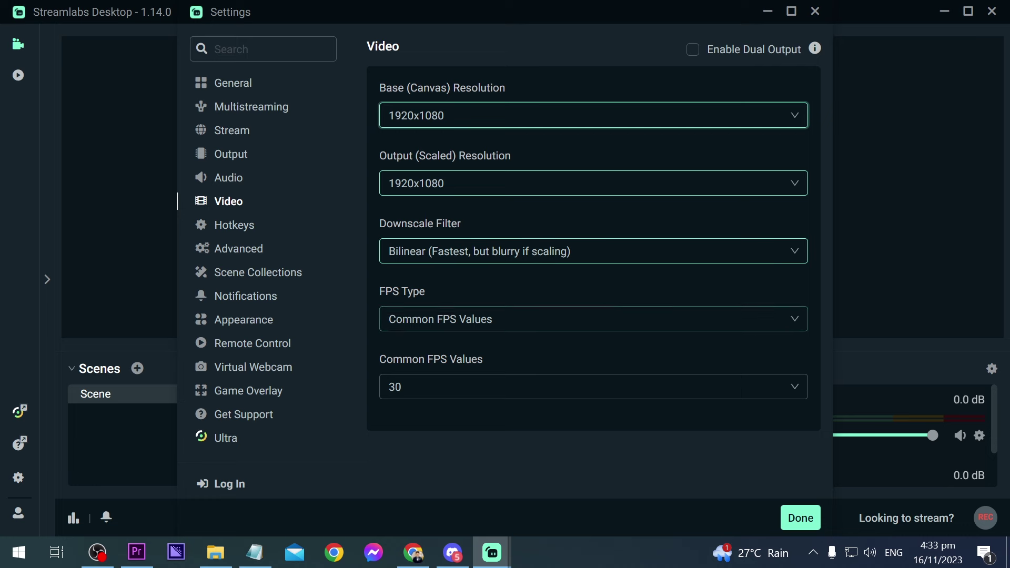
click(394, 386)
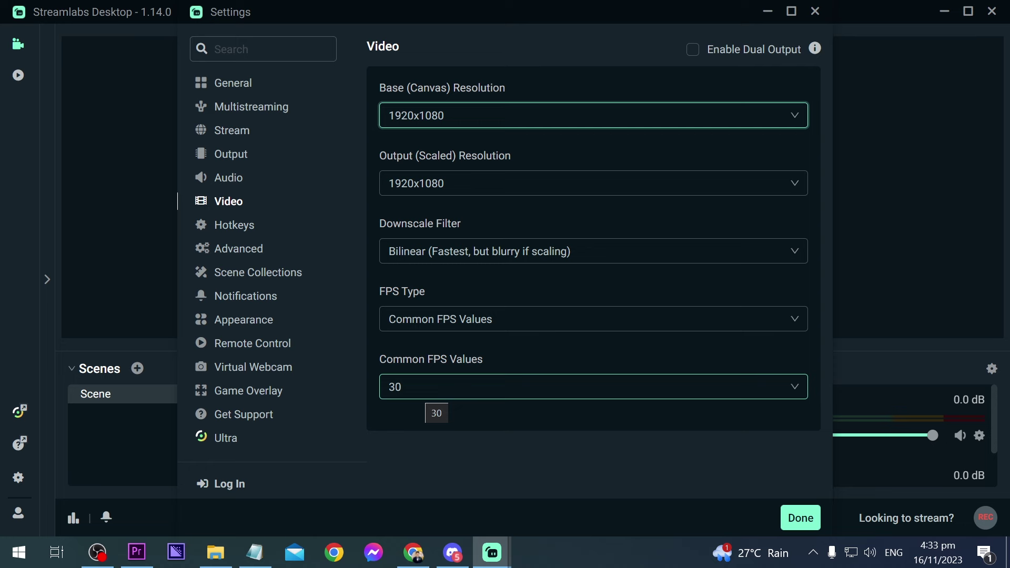
click(430, 387)
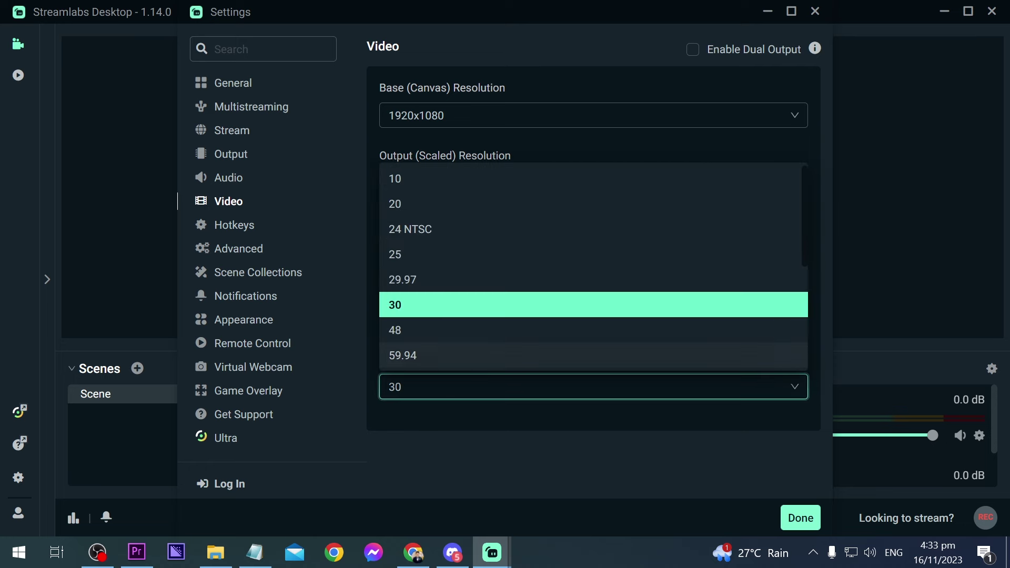
scroll(593, 267, down, 1)
click(430, 355)
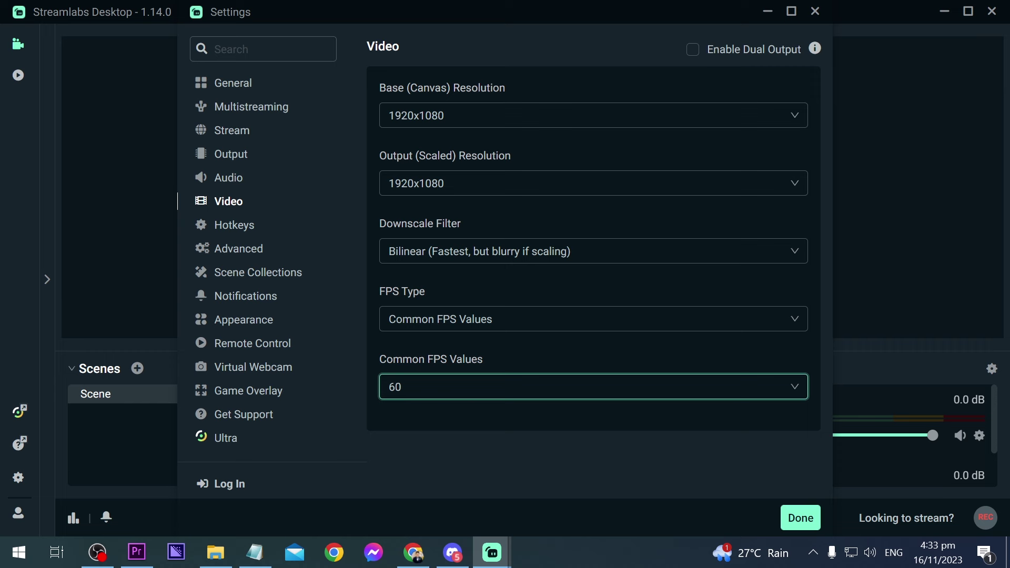
Set Process Priority to High on the Advanced settings page
click(238, 248)
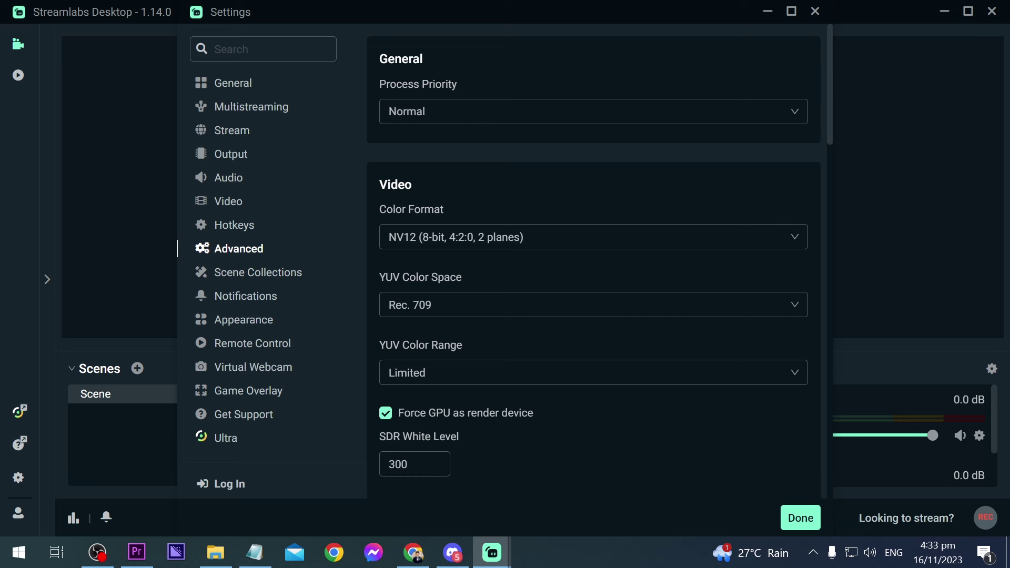
click(592, 112)
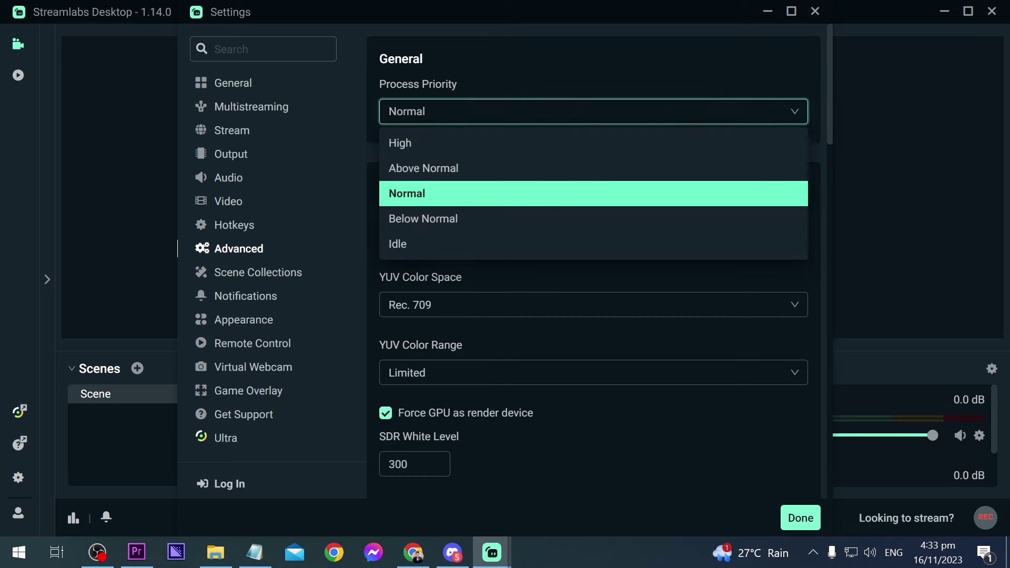
click(400, 142)
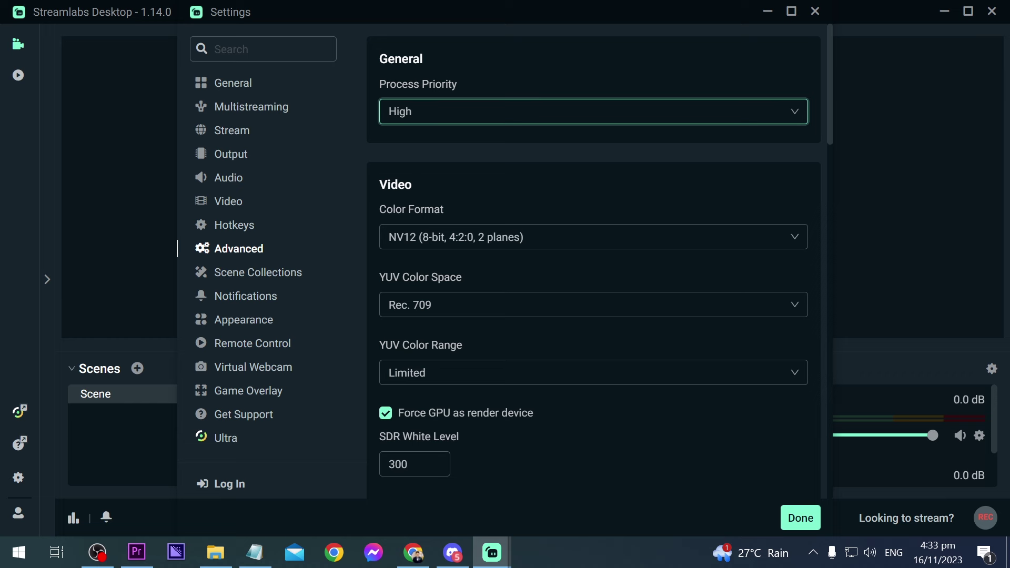
scroll(600, 261, down, 2)
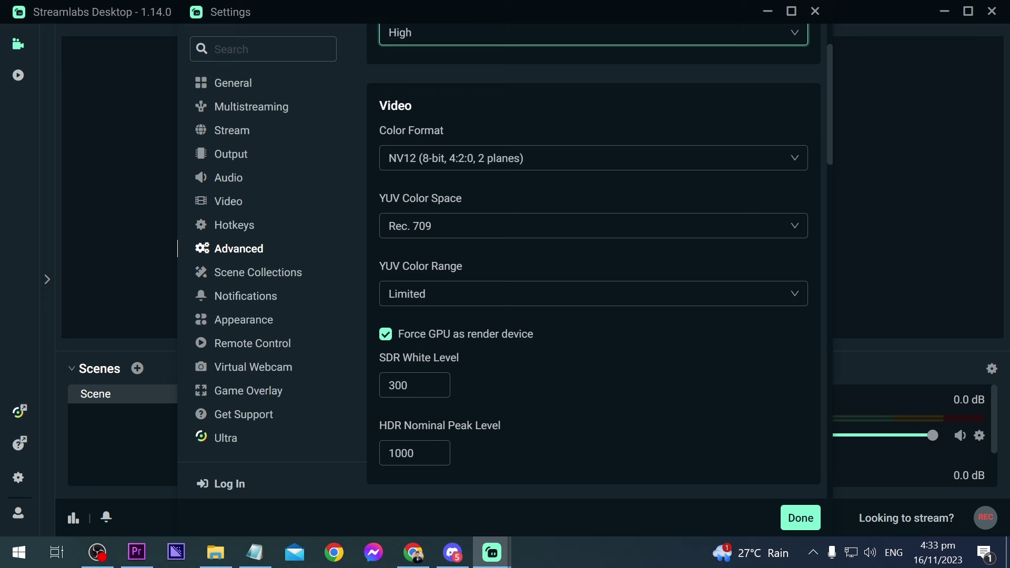
scroll(600, 260, down, 1)
scroll(600, 260, down, 2)
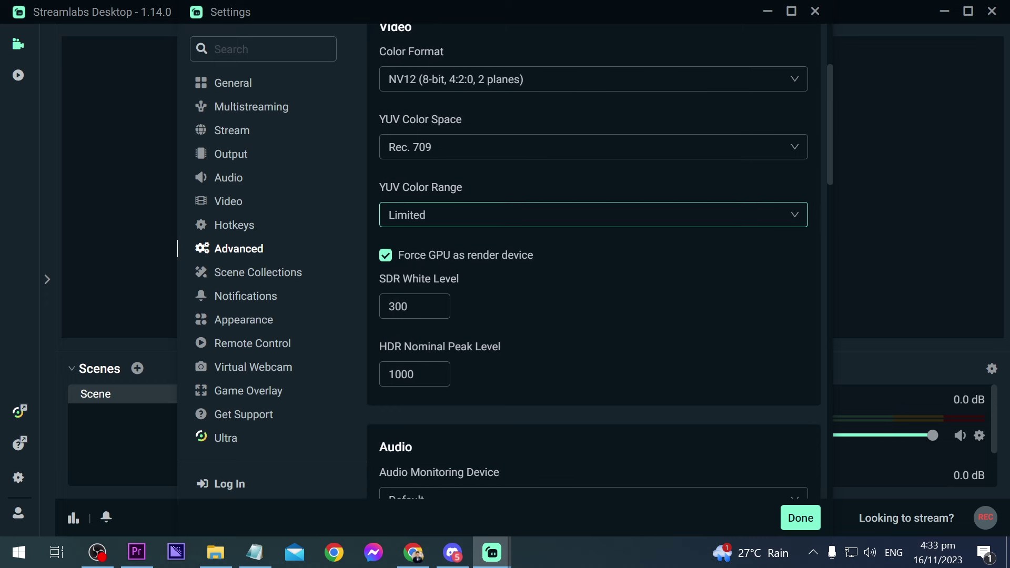
scroll(600, 260, down, 3)
scroll(600, 261, down, 1)
scroll(594, 260, down, 5)
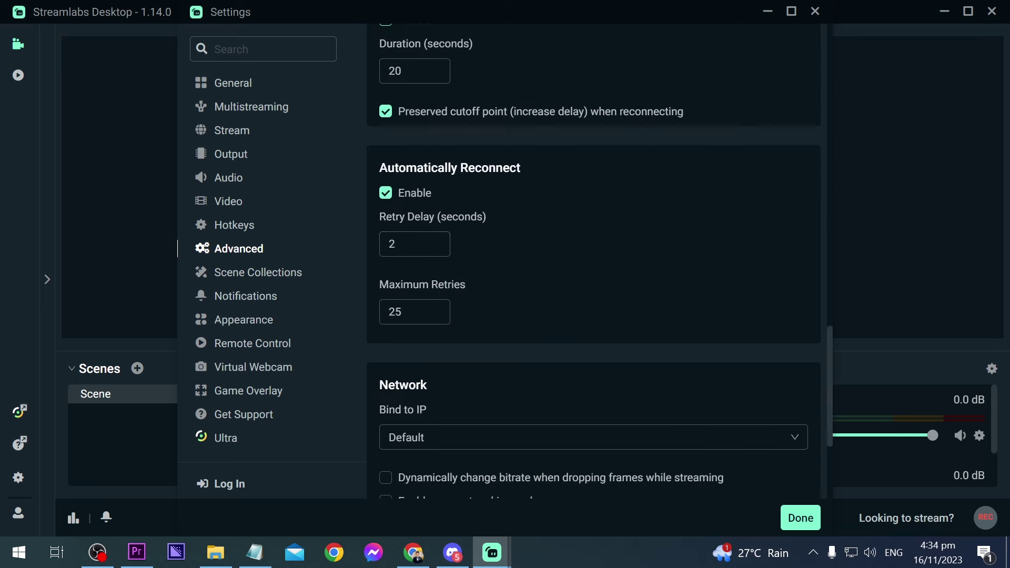
Keep auto-reconnect enabled with Maximum Retries at 25, then close settings with Done
click(388, 169)
click(415, 244)
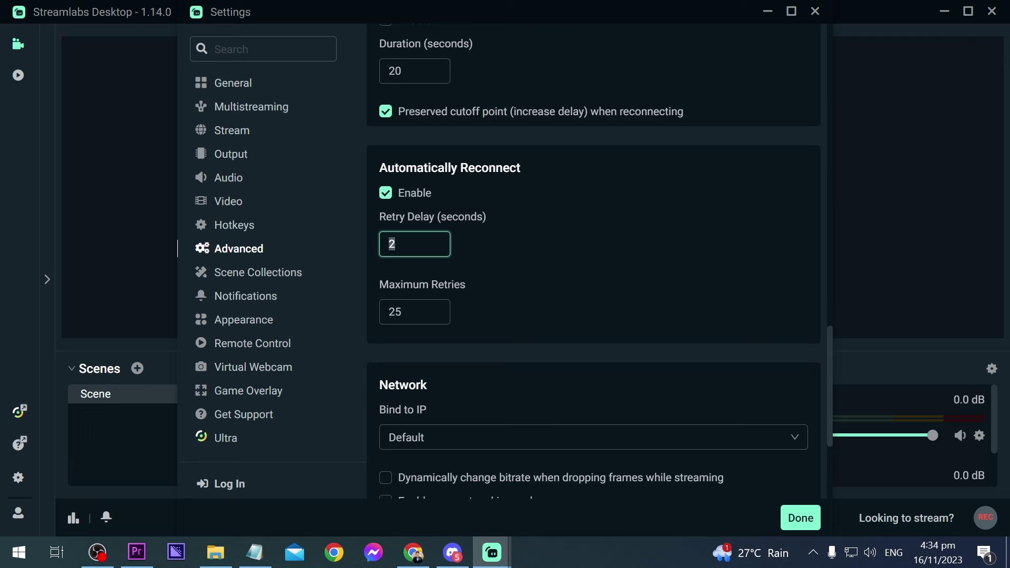
double_click(391, 243)
key(Tab)
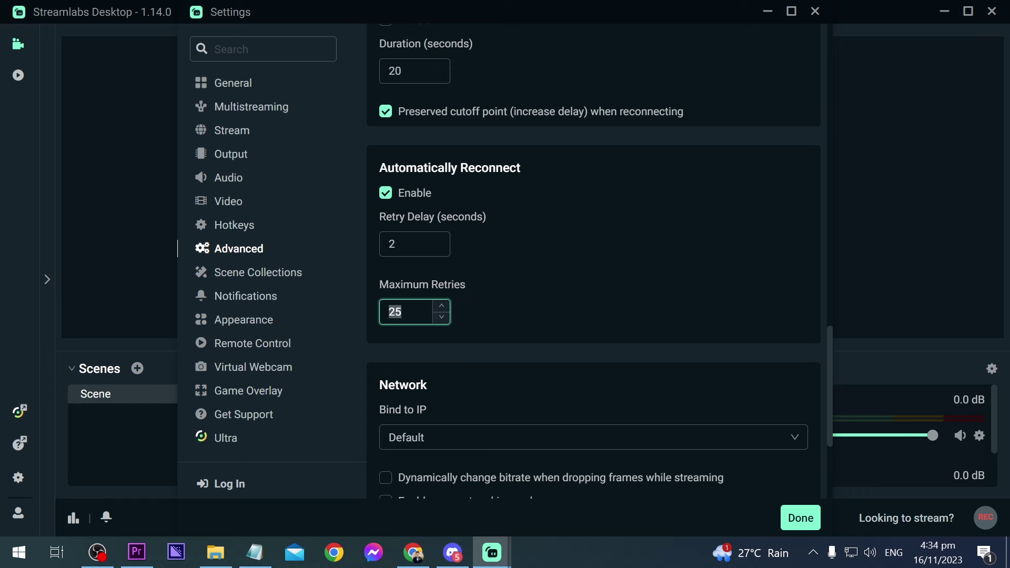
click(418, 312)
scroll(599, 261, down, 1)
scroll(600, 260, down, 1)
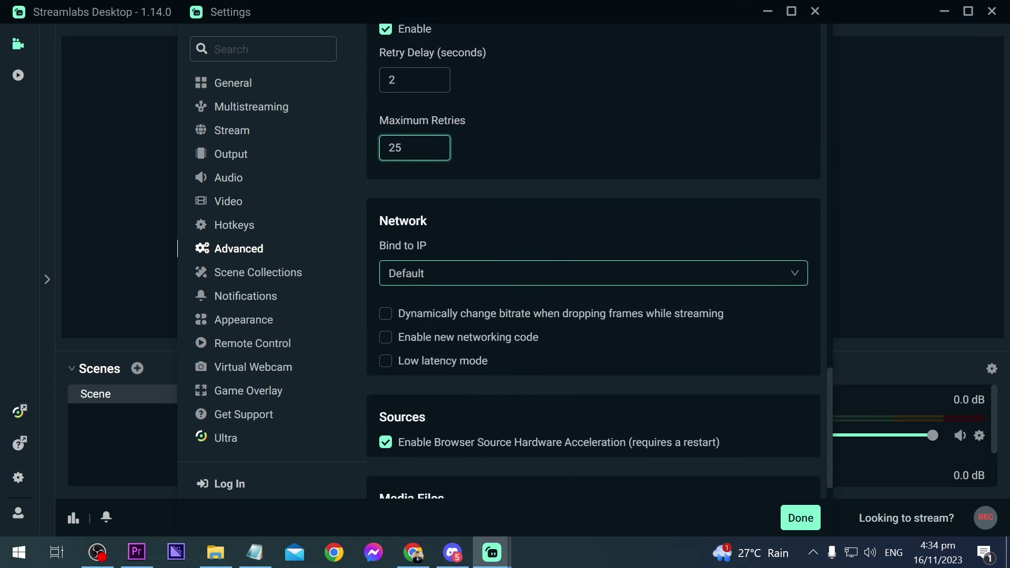
scroll(600, 261, down, 1)
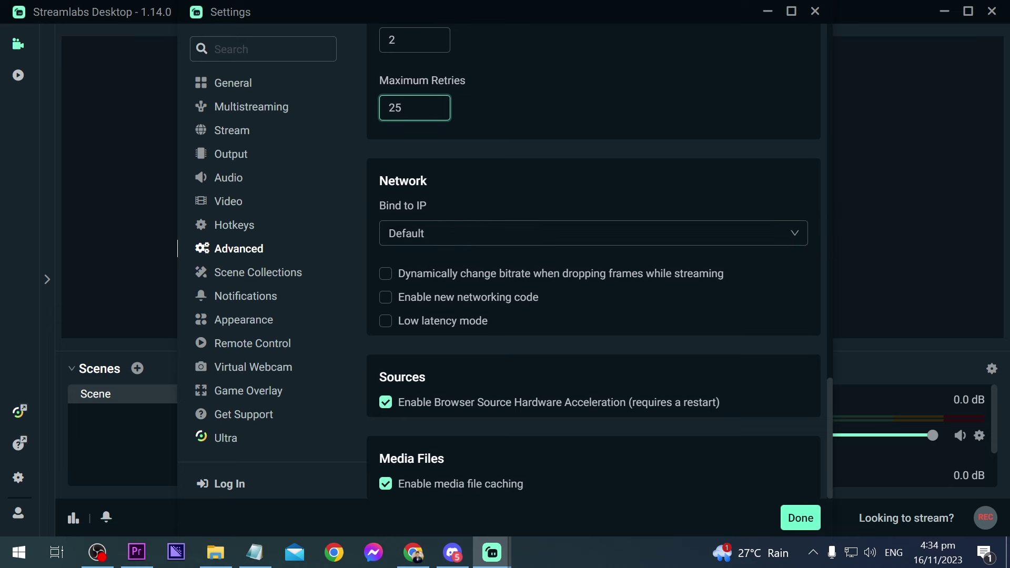
click(800, 518)
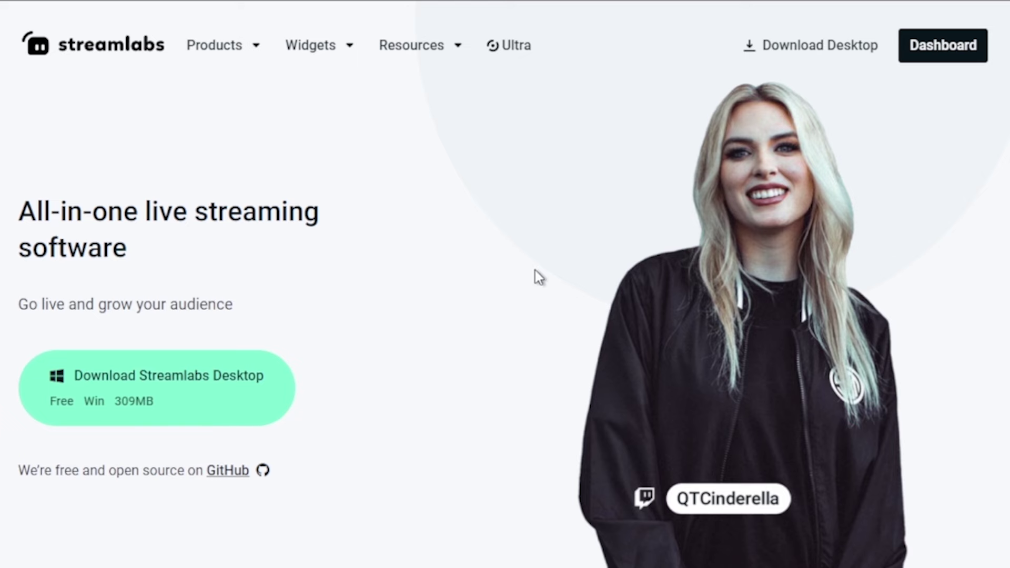
Browse the Ultra and Video Editor pages, then subscribe, turn on all notifications, and like the tutorial
click(507, 45)
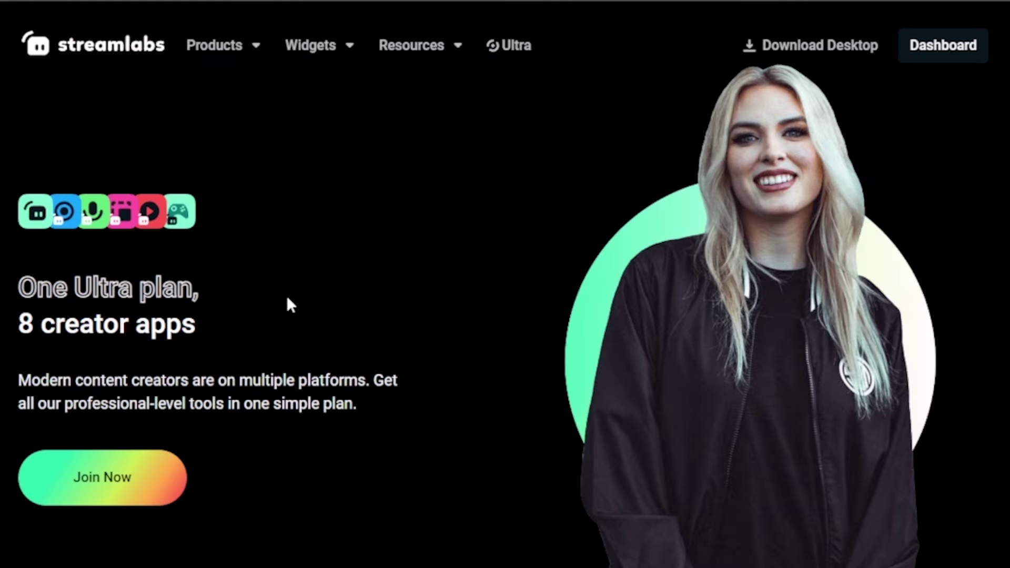
scroll(286, 298, down, 5)
scroll(287, 301, down, 8)
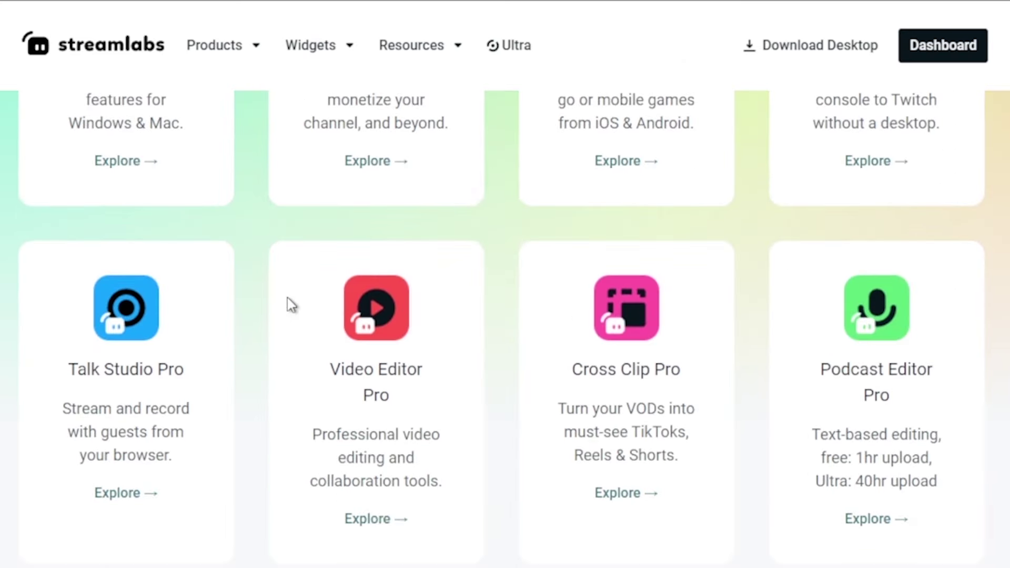
click(364, 439)
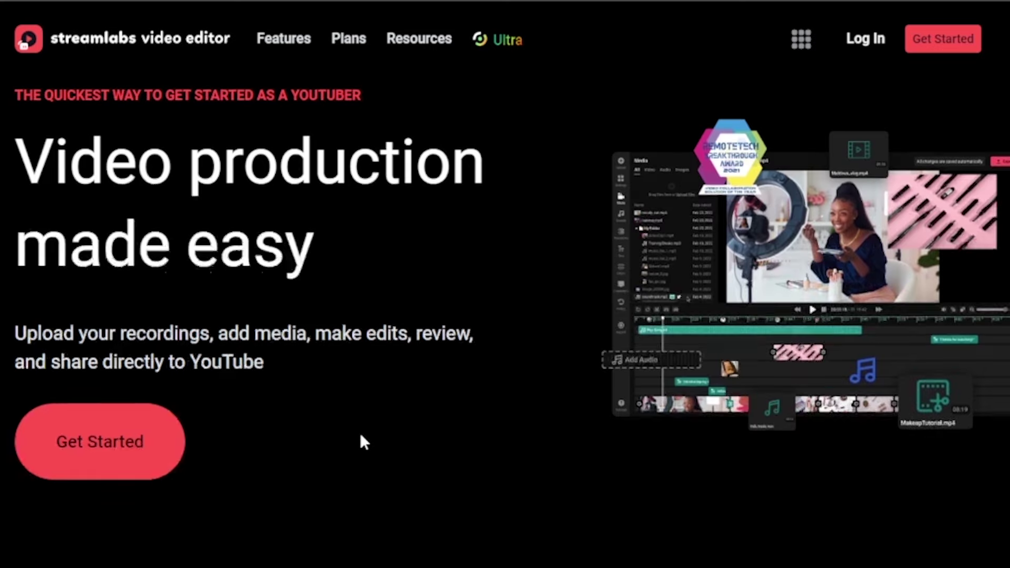
scroll(360, 442, down, 5)
scroll(376, 428, down, 3)
scroll(376, 429, down, 2)
scroll(379, 430, down, 5)
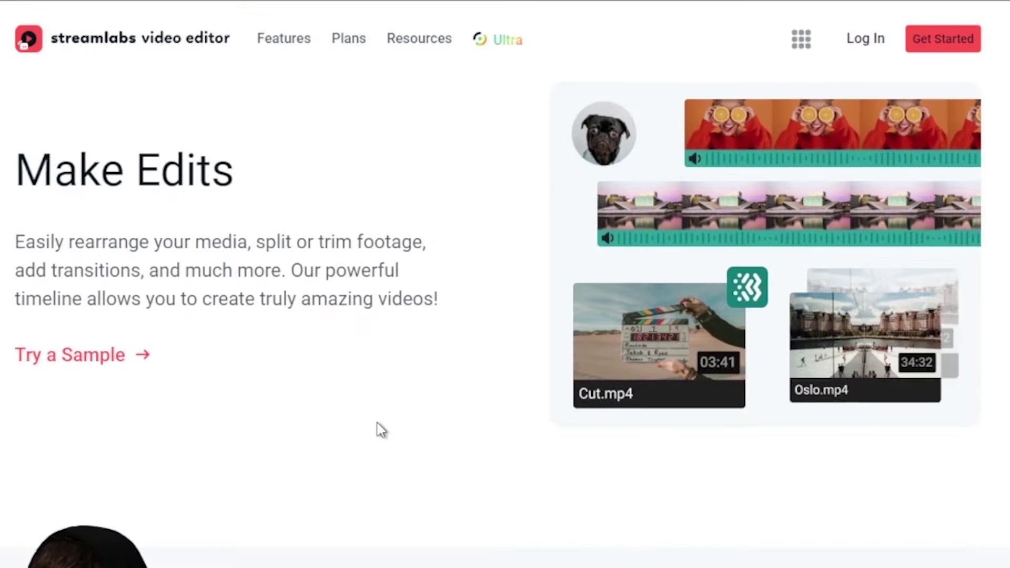
scroll(380, 428, down, 5)
scroll(376, 428, down, 5)
click(431, 439)
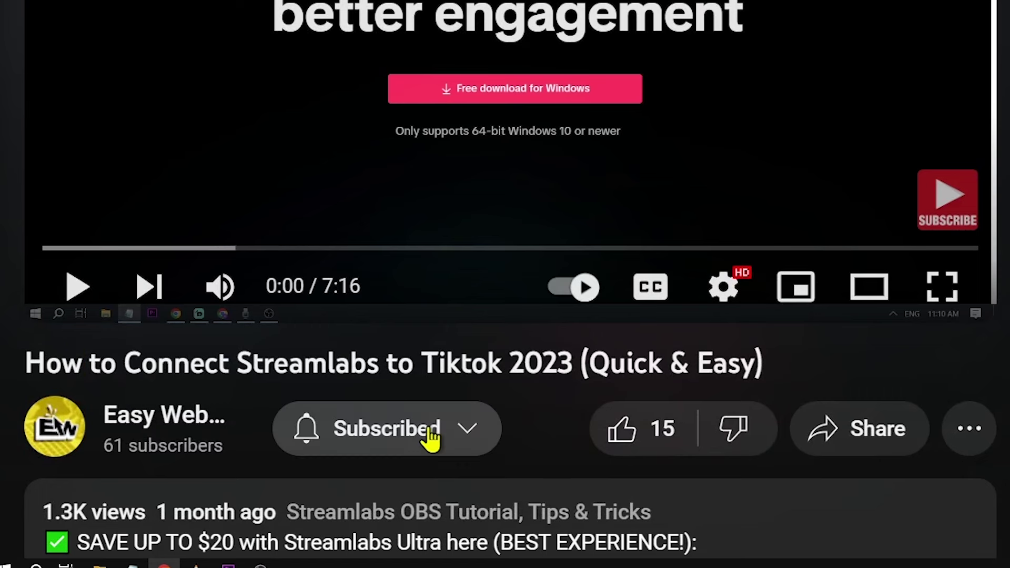
click(428, 213)
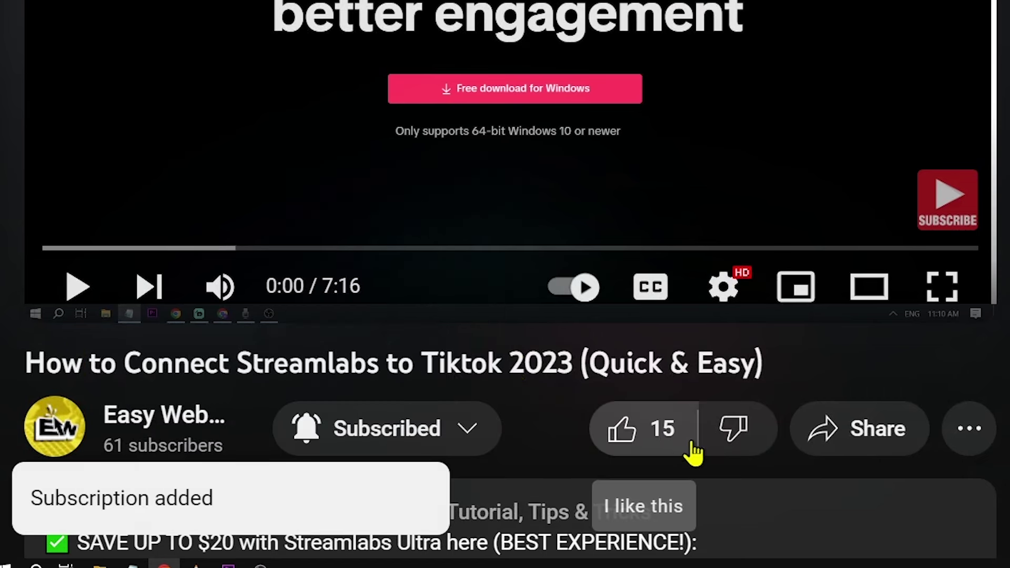
click(662, 442)
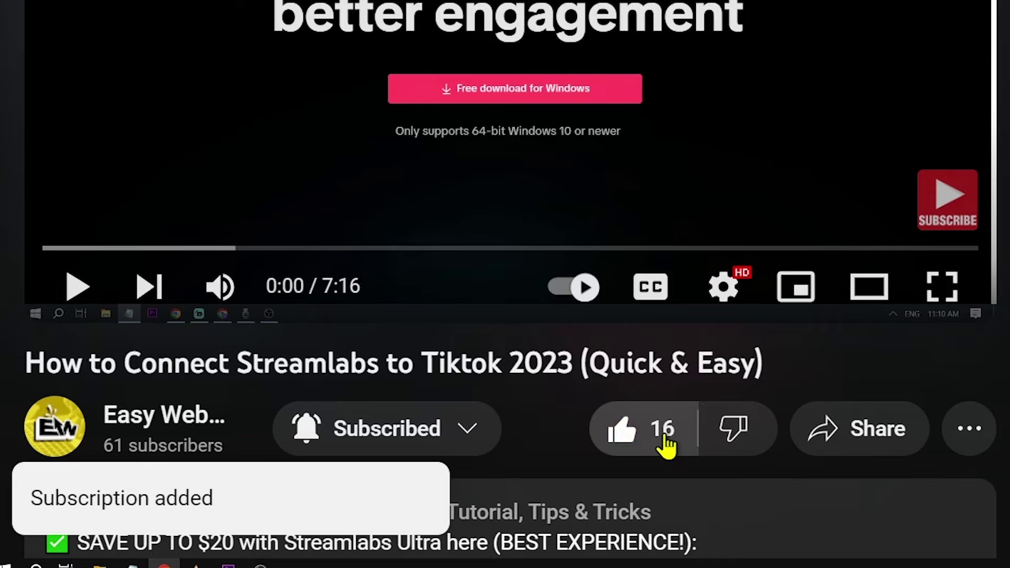